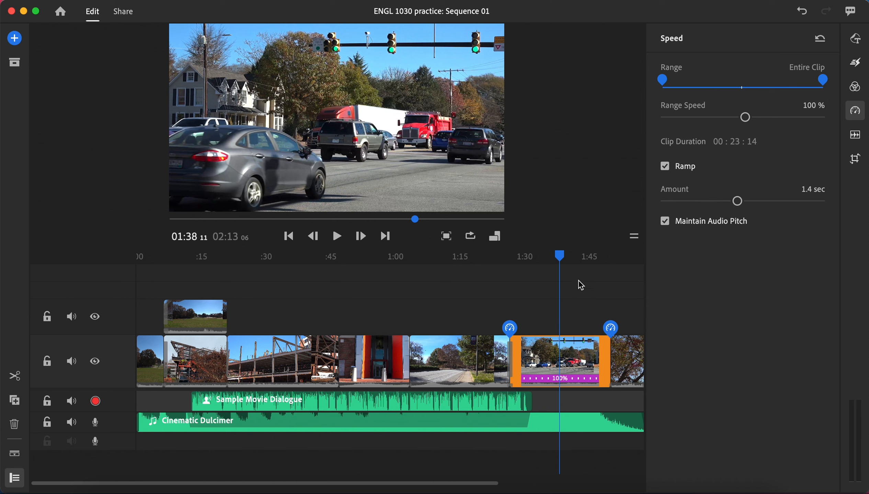
# Step: Scrub back and forth between the tree-lined road clip and the traffic intersection clip to compare them
pyautogui.moveTo(561, 263); pyautogui.dragTo(475, 259)
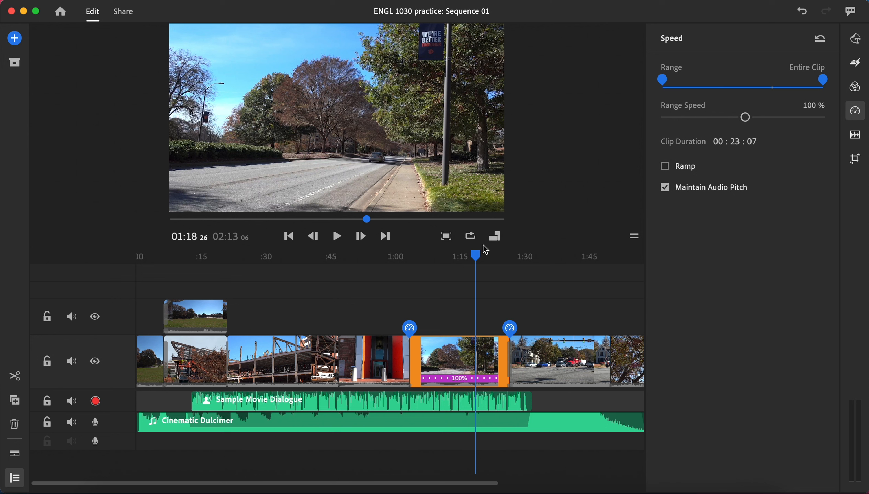
pyautogui.moveTo(480, 257); pyautogui.dragTo(547, 270)
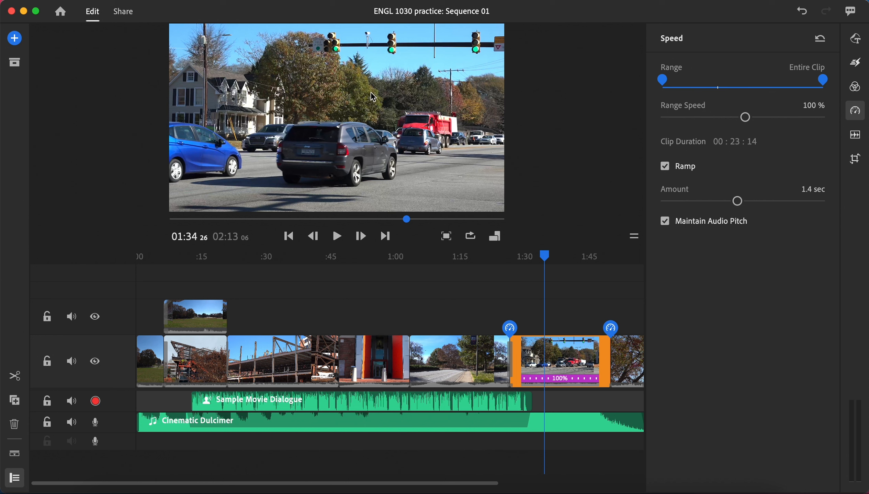
pyautogui.moveTo(545, 257); pyautogui.dragTo(464, 276)
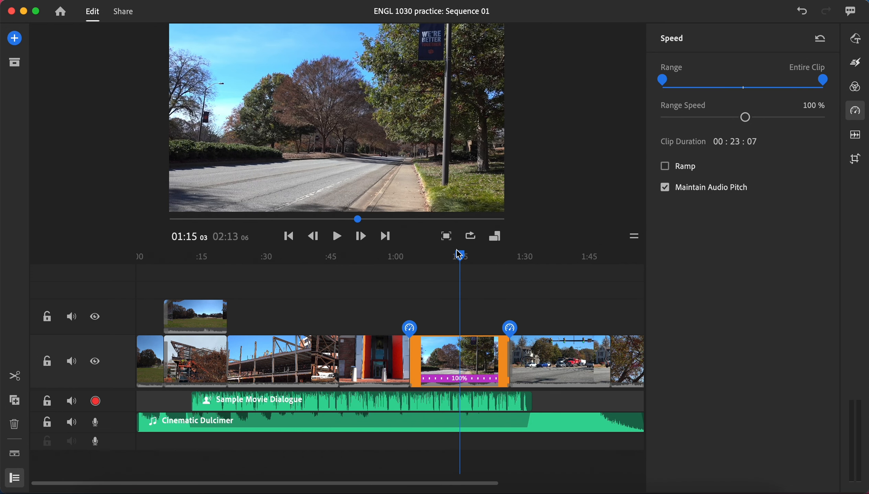
pyautogui.moveTo(461, 259); pyautogui.dragTo(533, 281)
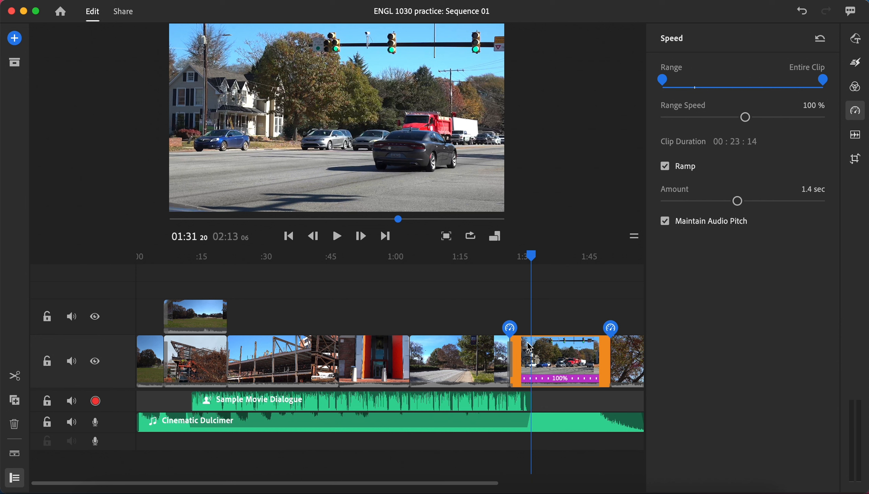
# Step: In the intersection clip's speed settings, turn off Ramp and limit the speed range to the second half of the clip
pyautogui.click(855, 110)
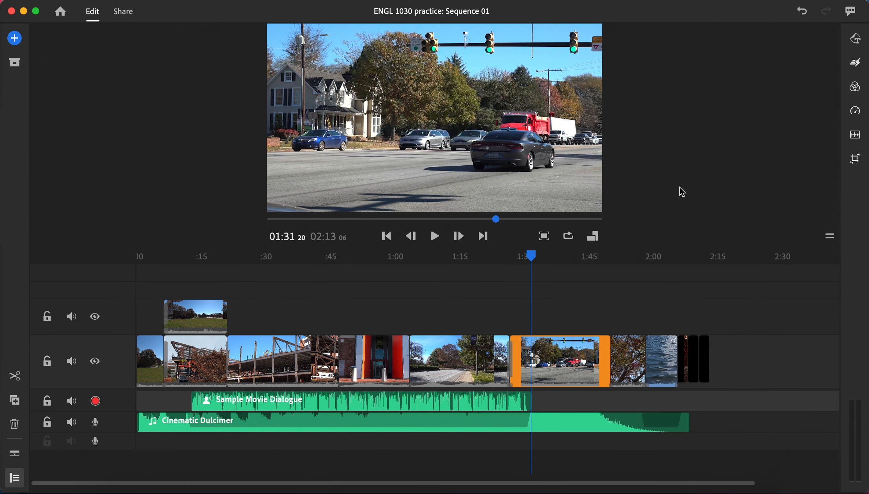
pyautogui.click(857, 112)
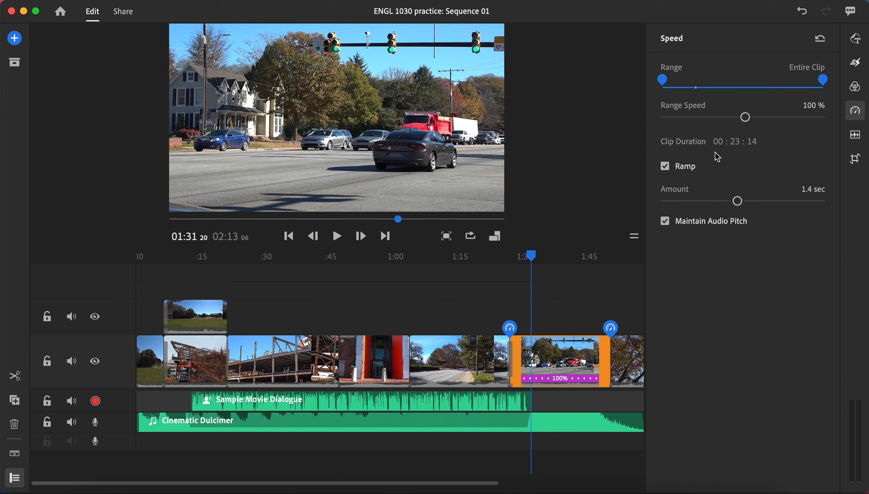
pyautogui.click(664, 167)
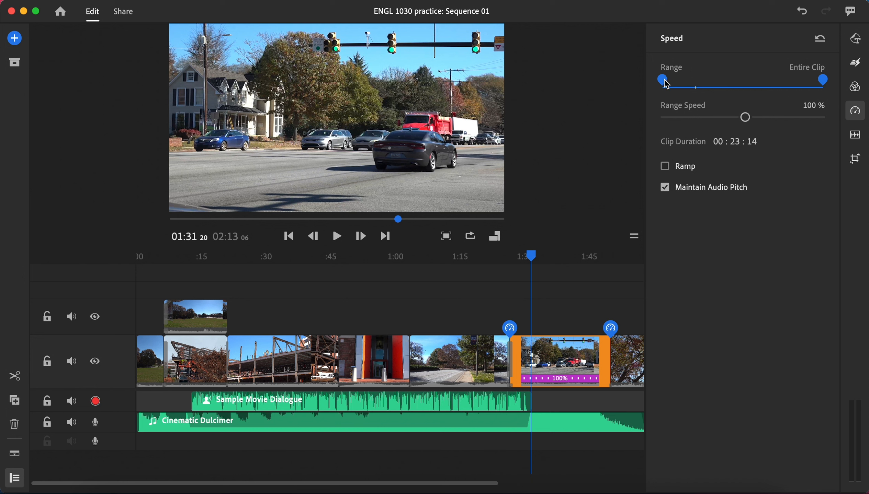
pyautogui.moveTo(666, 83)
pyautogui.mouseDown()
pyautogui.moveTo(750, 87)
pyautogui.moveTo(742, 79)
pyautogui.mouseUp()
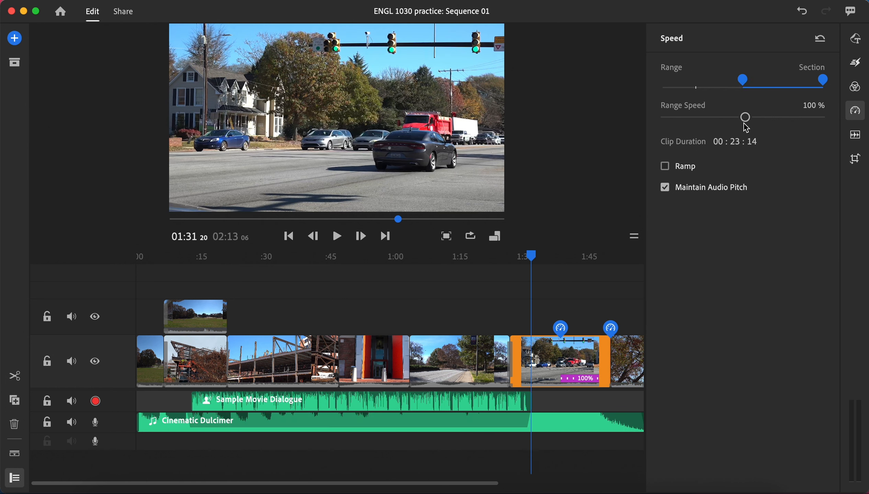
# Step: Try range speeds of 780% and 150% on the intersection clip's second half, and play back the 150% result
pyautogui.moveTo(747, 120); pyautogui.dragTo(758, 118)
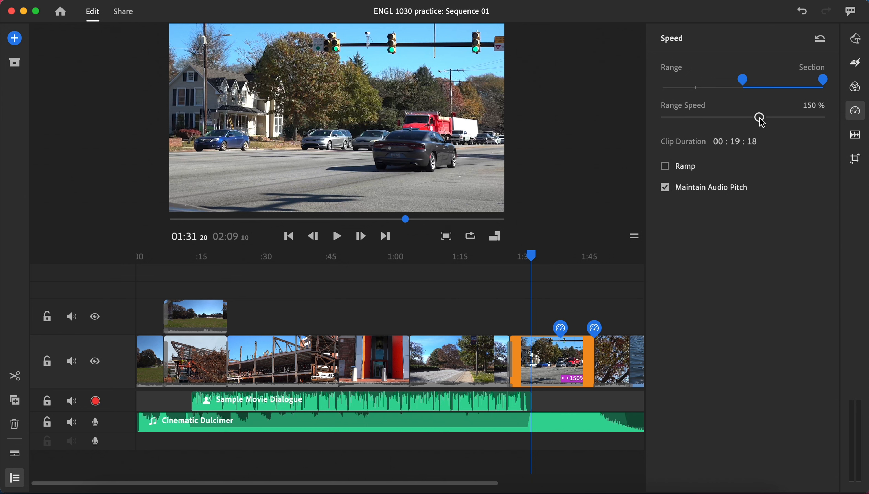
pyautogui.moveTo(760, 117); pyautogui.dragTo(815, 117)
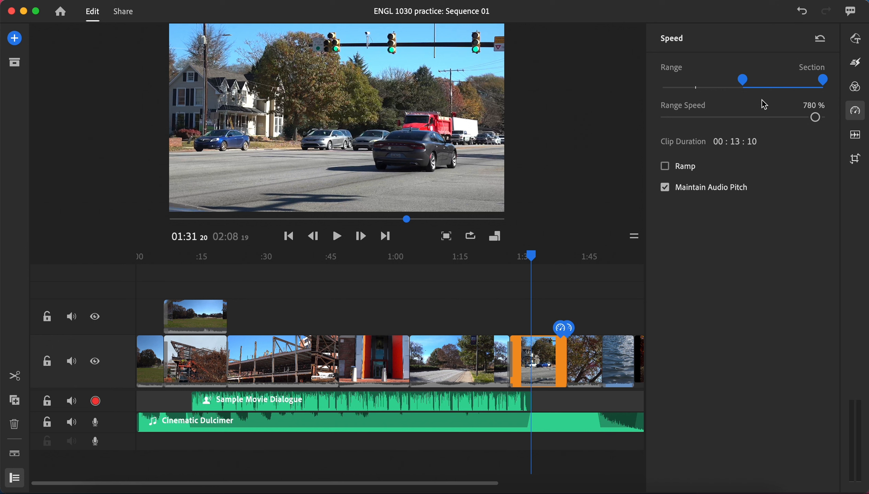
pyautogui.moveTo(814, 118); pyautogui.dragTo(756, 121)
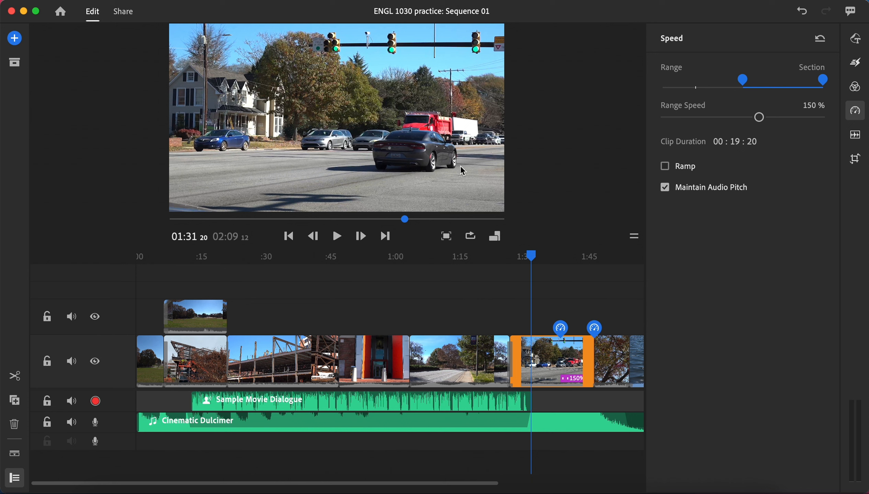
pyautogui.click(337, 239)
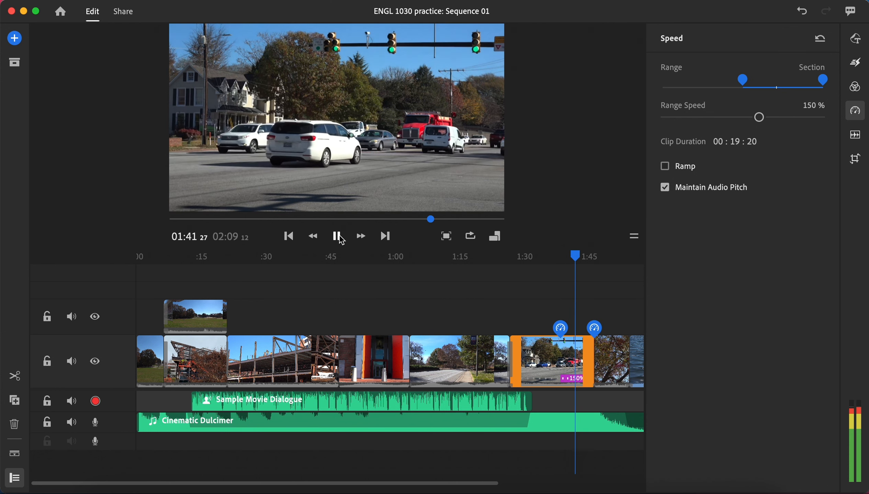
pyautogui.click(337, 237)
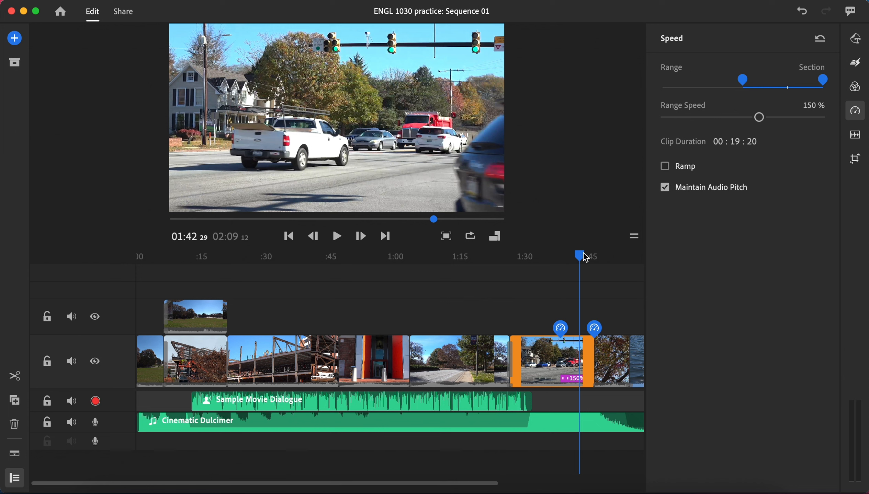
# Step: Set the range speed of the intersection clip's second half to 200% and preview the abrupt speed change from about 01:35
pyautogui.moveTo(584, 259); pyautogui.dragTo(547, 258)
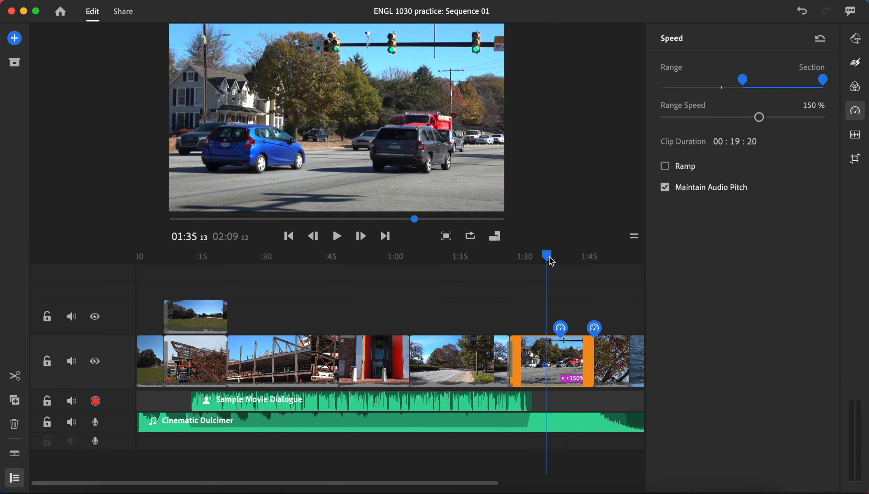
pyautogui.moveTo(759, 117); pyautogui.dragTo(766, 120)
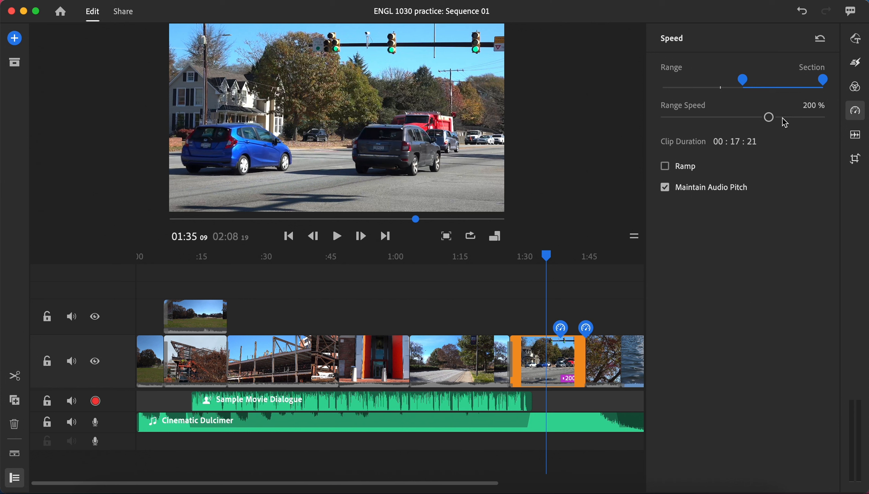
pyautogui.click(340, 235)
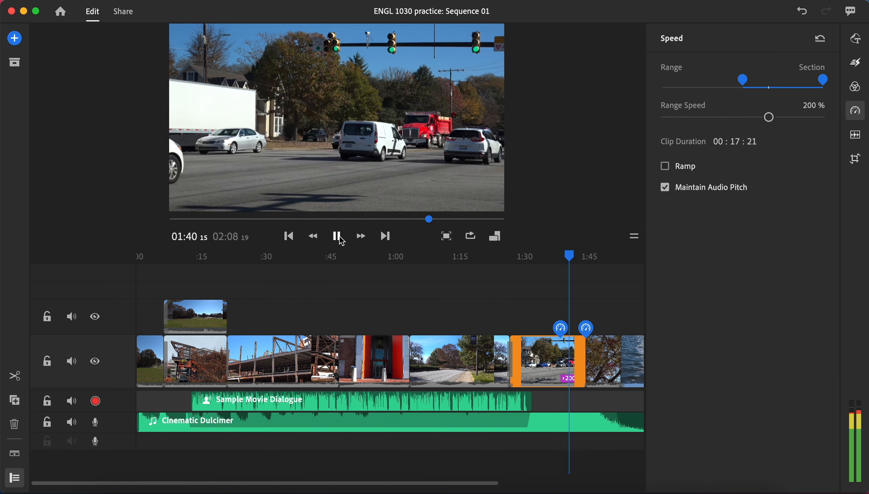
pyautogui.click(341, 240)
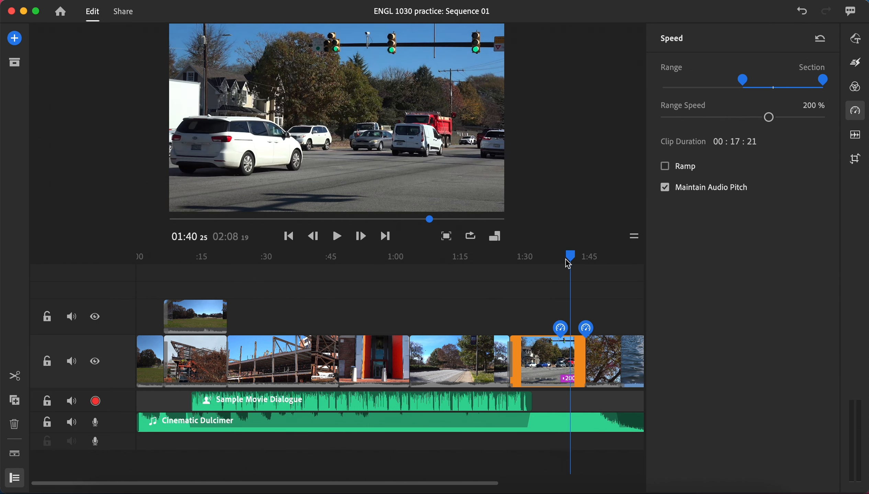
pyautogui.moveTo(573, 264); pyautogui.dragTo(551, 264)
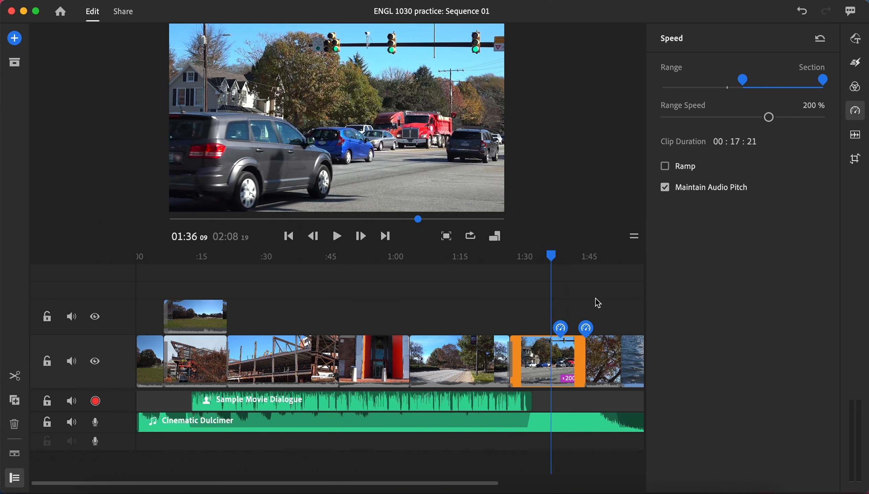
# Step: Turn on Ramp for the sped-up section with an amount of 2.0 sec and preview it from about 01:31
pyautogui.click(667, 168)
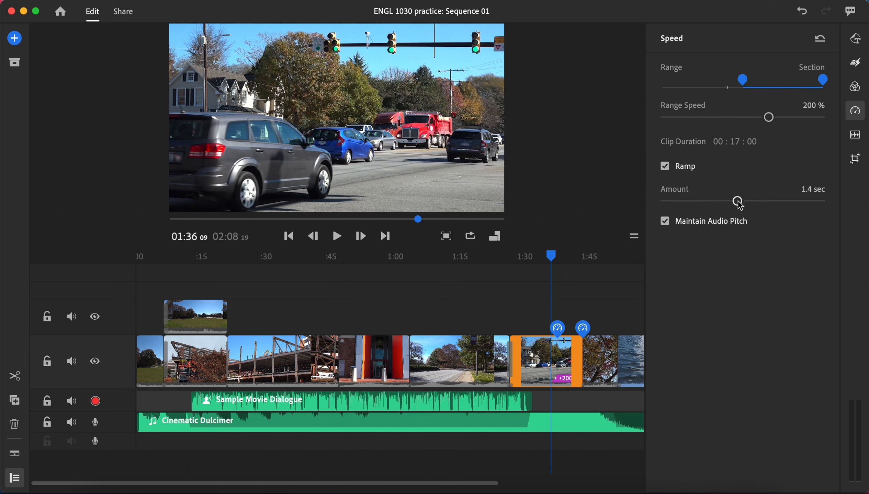
pyautogui.moveTo(742, 201); pyautogui.dragTo(768, 204)
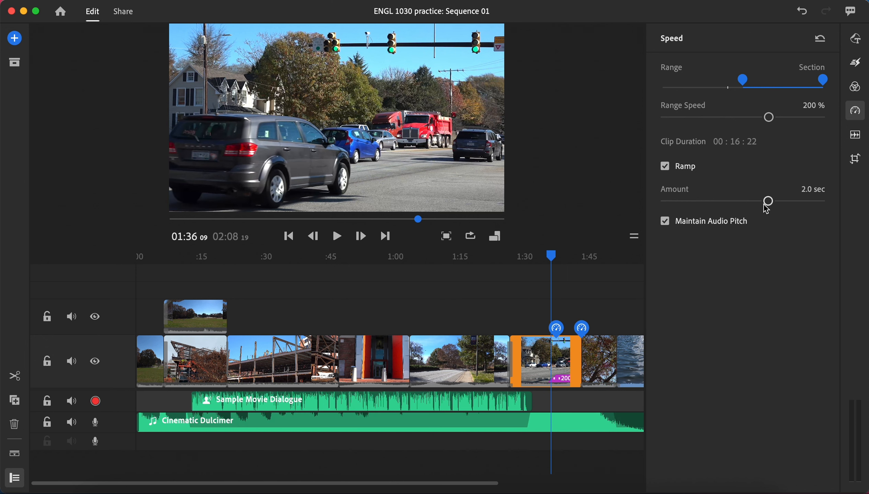
pyautogui.moveTo(553, 257); pyautogui.dragTo(534, 257)
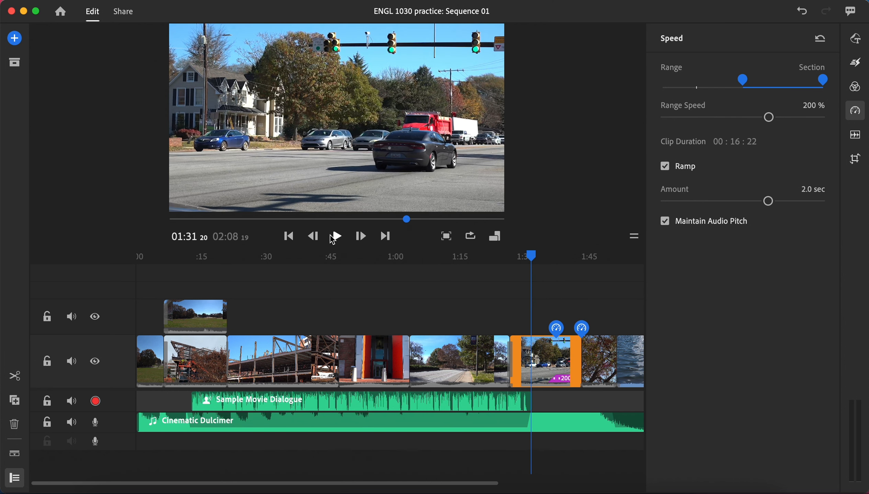
pyautogui.click(337, 237)
pyautogui.click(337, 237)
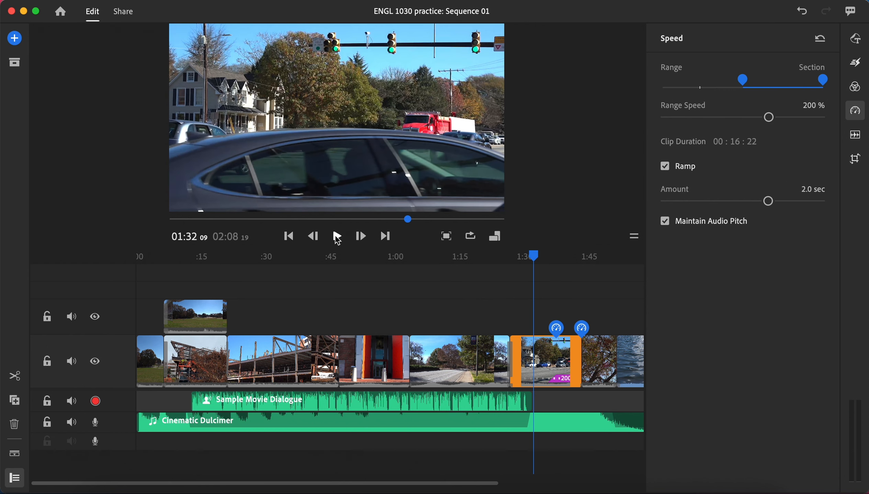
pyautogui.click(337, 237)
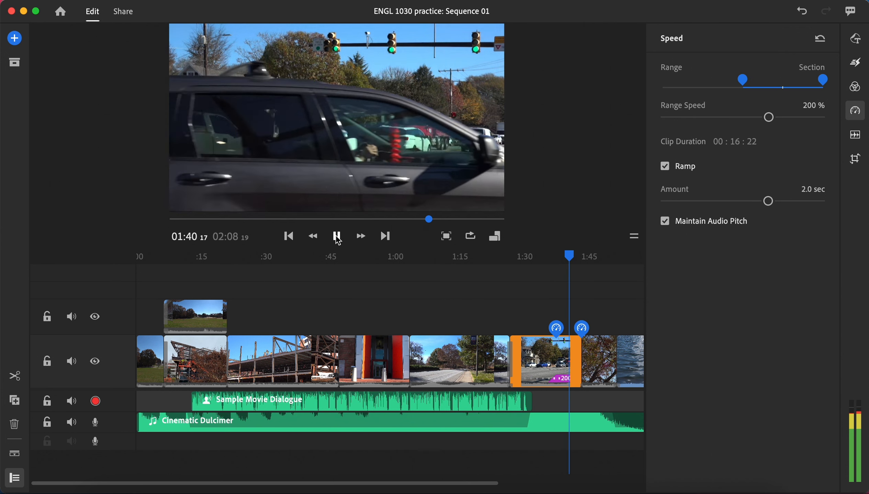
pyautogui.click(337, 238)
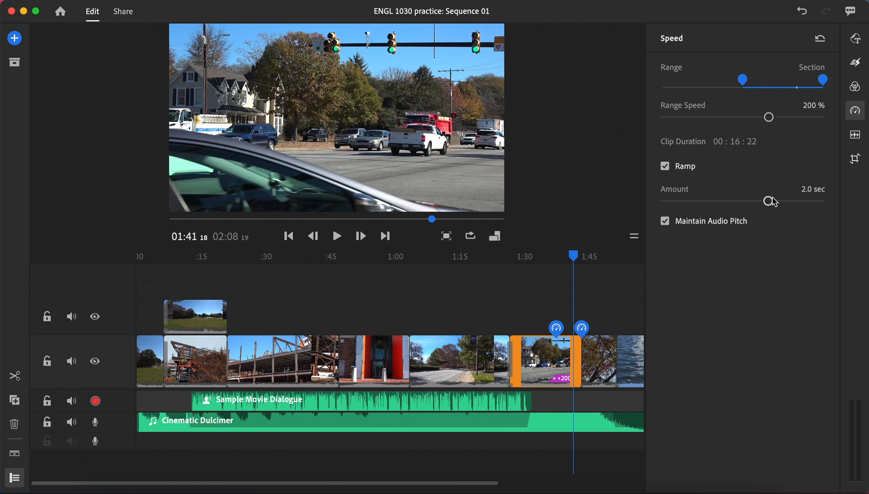
# Step: Set the ramp amount to 3.0 sec and play back the intersection clip from about 01:31 to check the smoother transition
pyautogui.moveTo(768, 201); pyautogui.dragTo(819, 207)
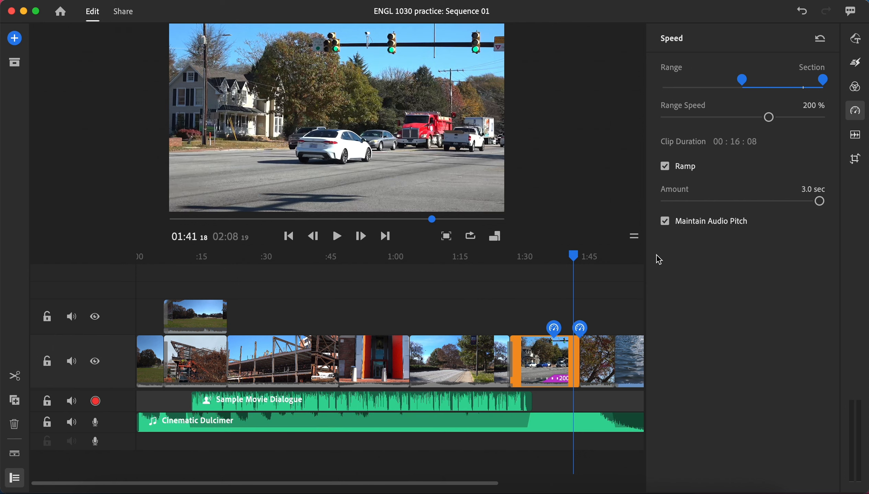
pyautogui.moveTo(575, 256); pyautogui.dragTo(528, 257)
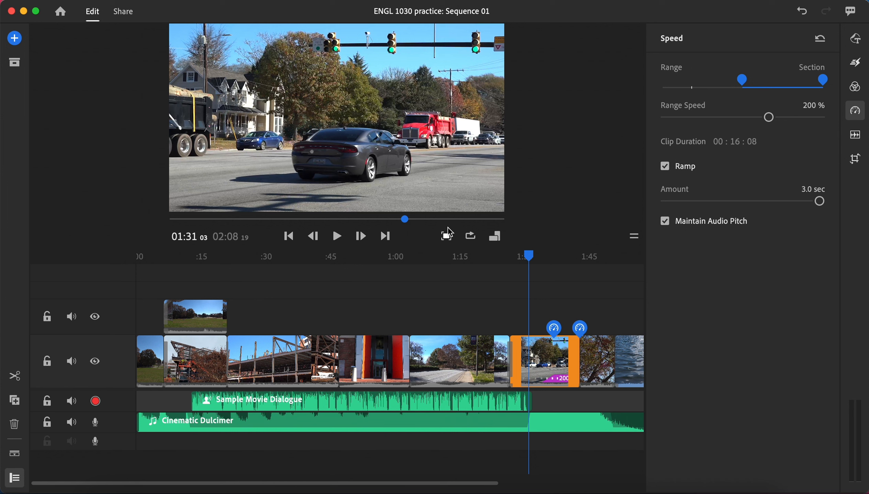
pyautogui.click(337, 237)
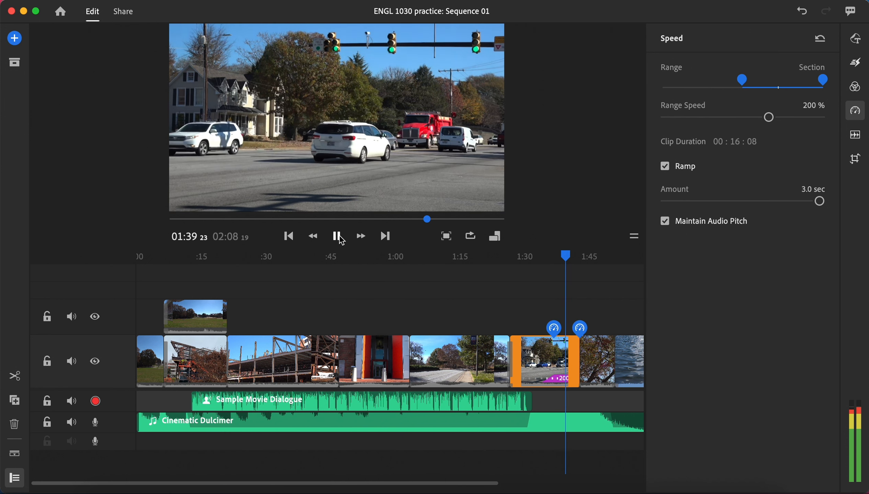
pyautogui.click(340, 239)
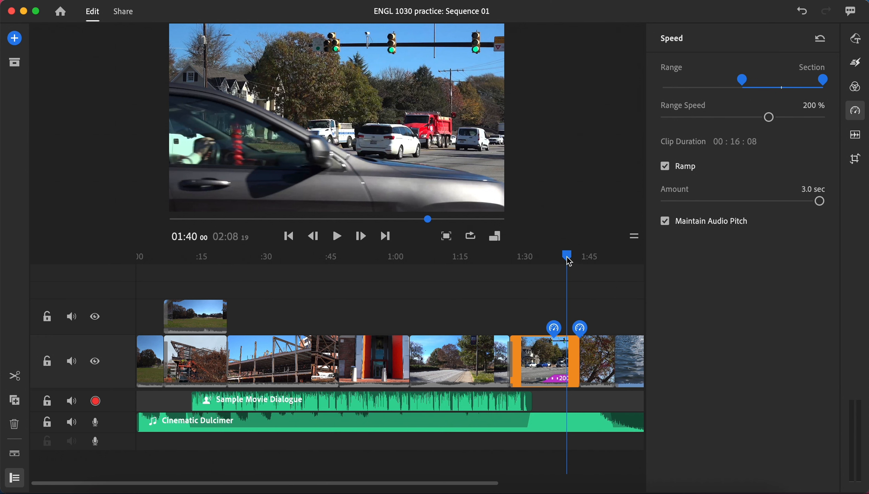
pyautogui.moveTo(567, 260); pyautogui.dragTo(529, 269)
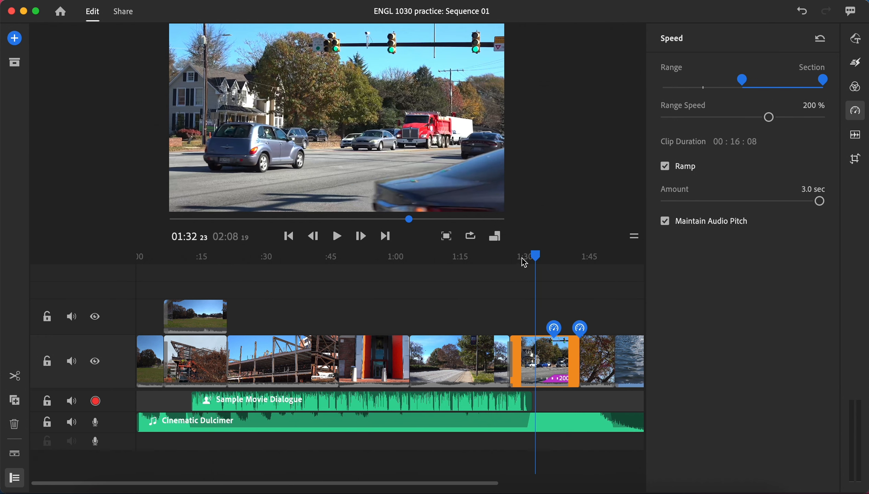